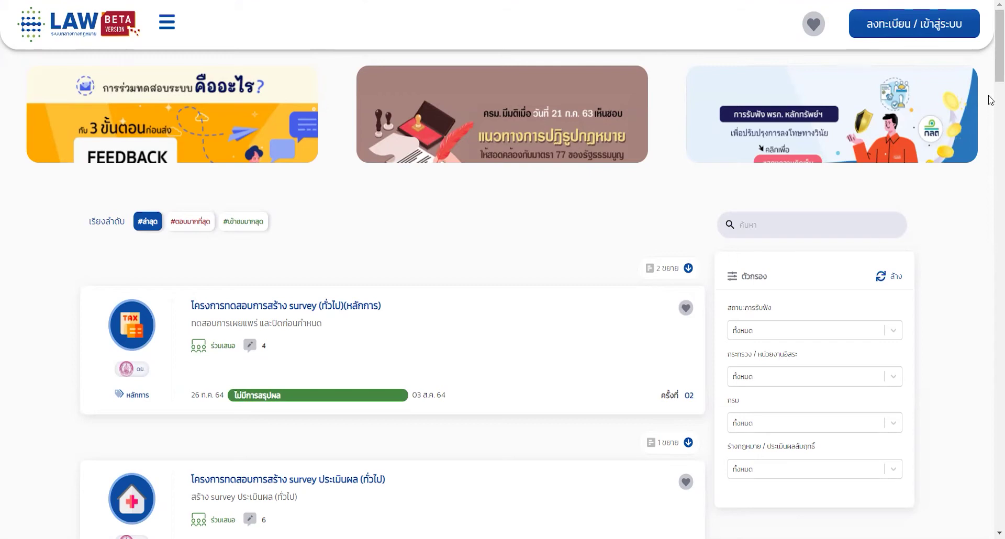
Go from the header's register/sign-in page to the ลงทะเบียนผู้ใช้ใหม่ new-user form.
{"action": "left_click", "coordinate": [923, 29]}
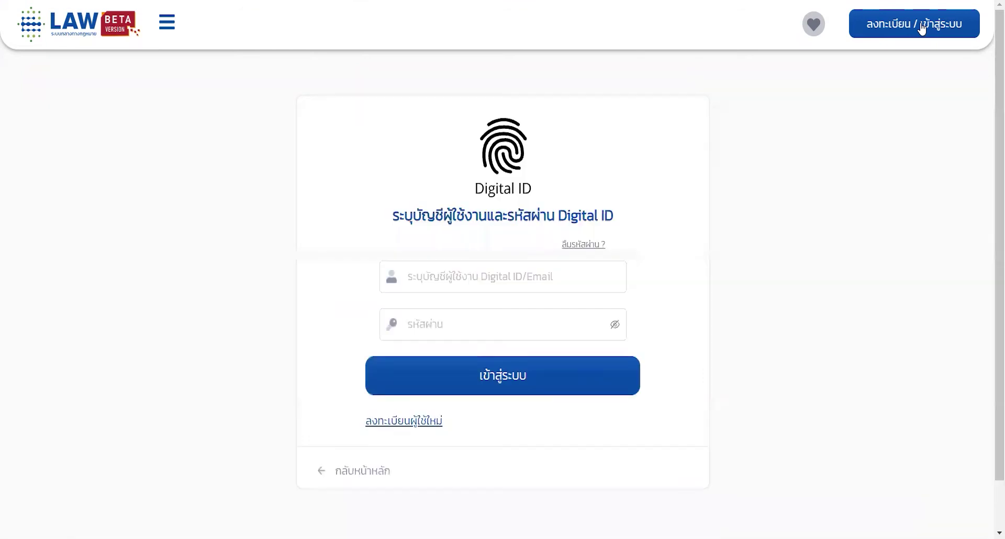
{"action": "left_click", "coordinate": [414, 411]}
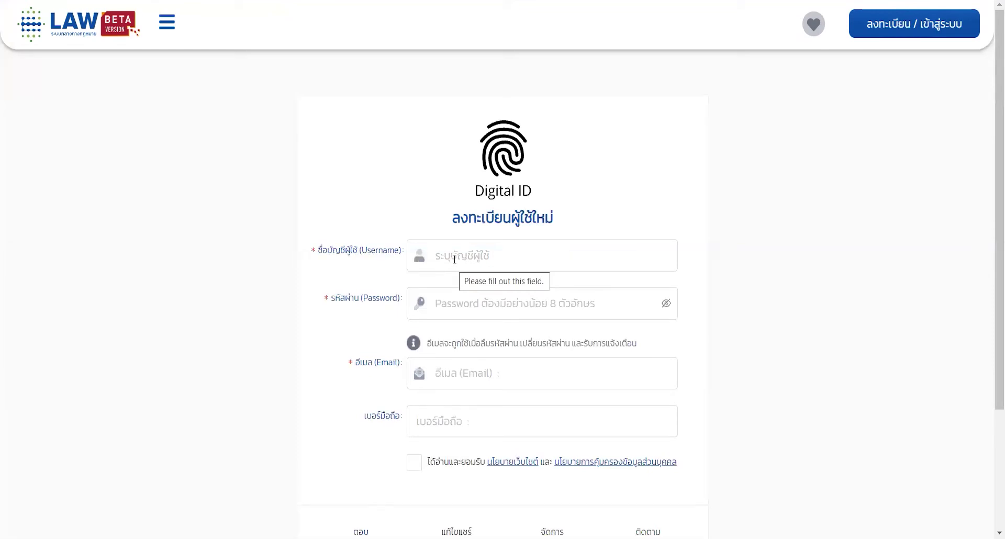
Enter the username as the pasted e-mail address with its domain deleted.
{"action": "left_click", "coordinate": [453, 257]}
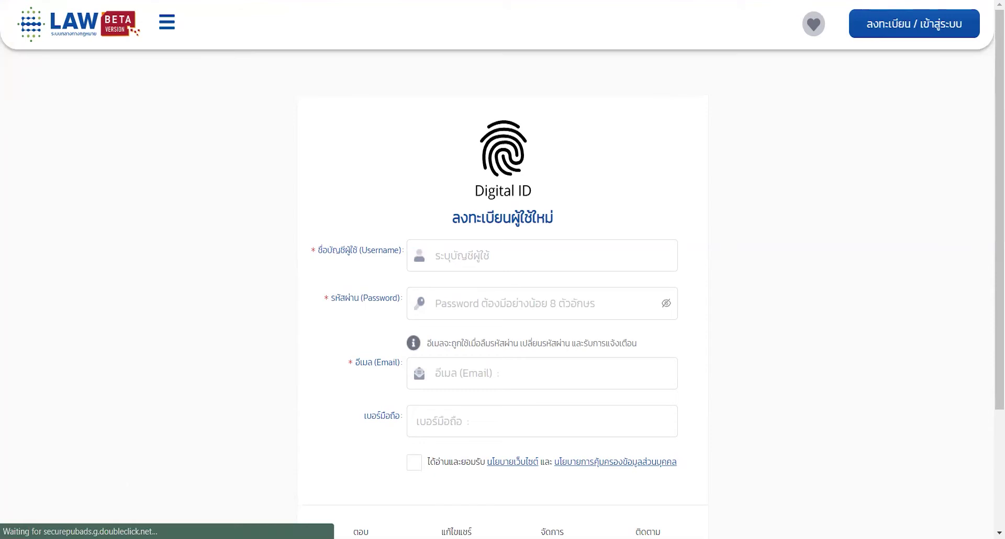
{"action": "left_click", "coordinate": [566, 256]}
{"action": "key", "text": "ctrl+v"}
{"action": "left_click_drag", "start_coordinate": [599, 256], "coordinate": [488, 261]}
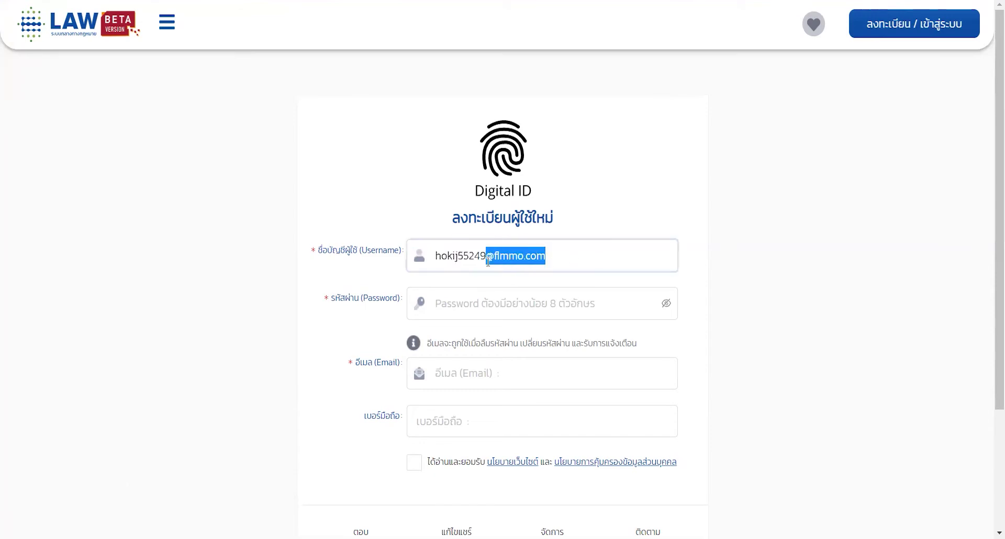
{"action": "key", "text": "BackSpace"}
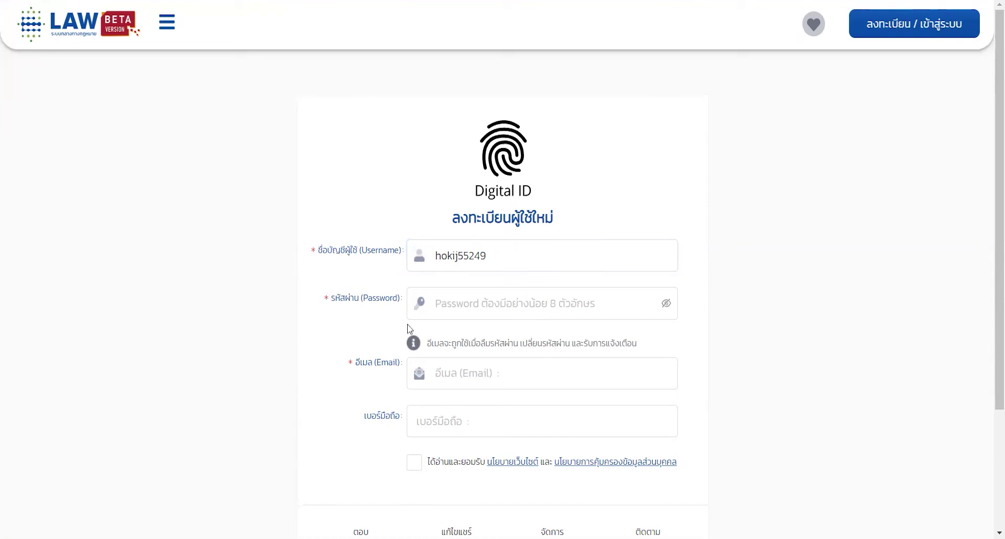
Paste the eight-character password and the account's e-mail address into their fields.
{"action": "left_click", "coordinate": [493, 303]}
{"action": "key", "text": "ctrl+v"}
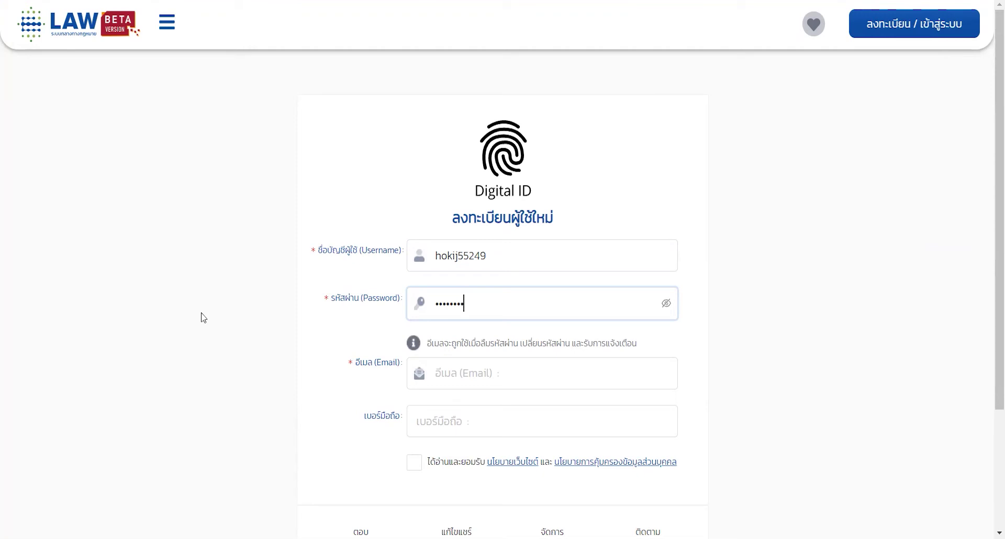
{"action": "left_click", "coordinate": [253, 384]}
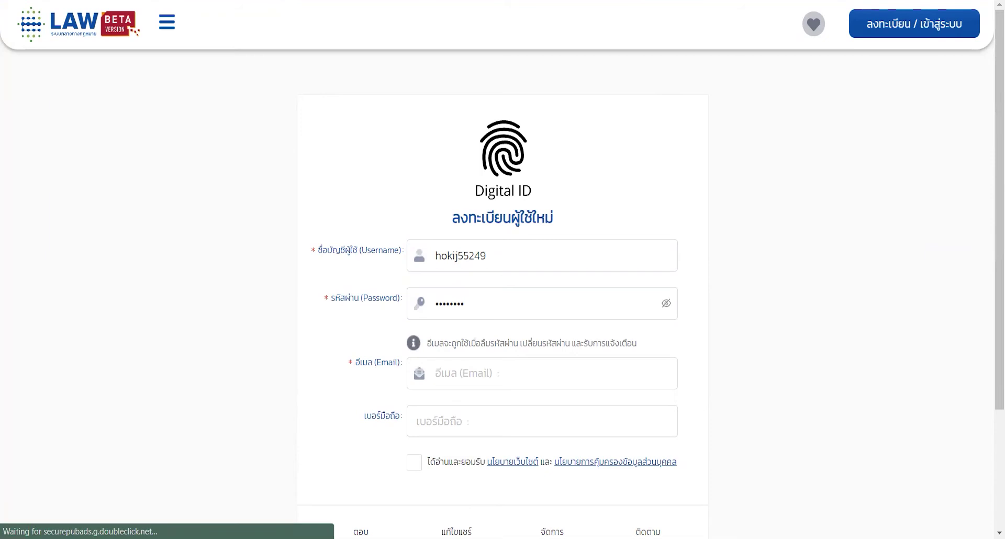
{"action": "left_click", "coordinate": [565, 377]}
{"action": "key", "text": "ctrl+v"}
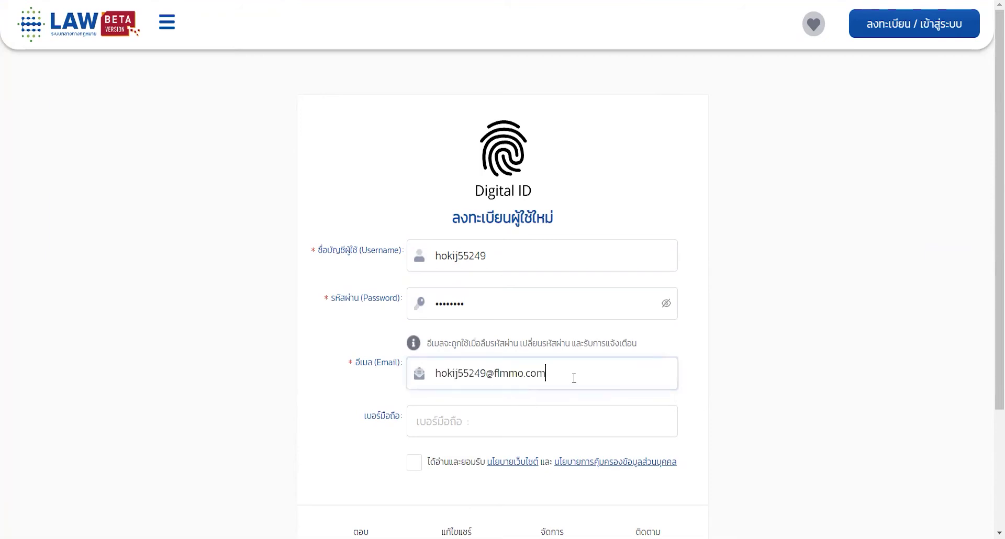
{"action": "left_click", "coordinate": [775, 362]}
{"action": "scroll", "coordinate": [777, 360], "scroll_direction": "down", "scroll_amount": 1}
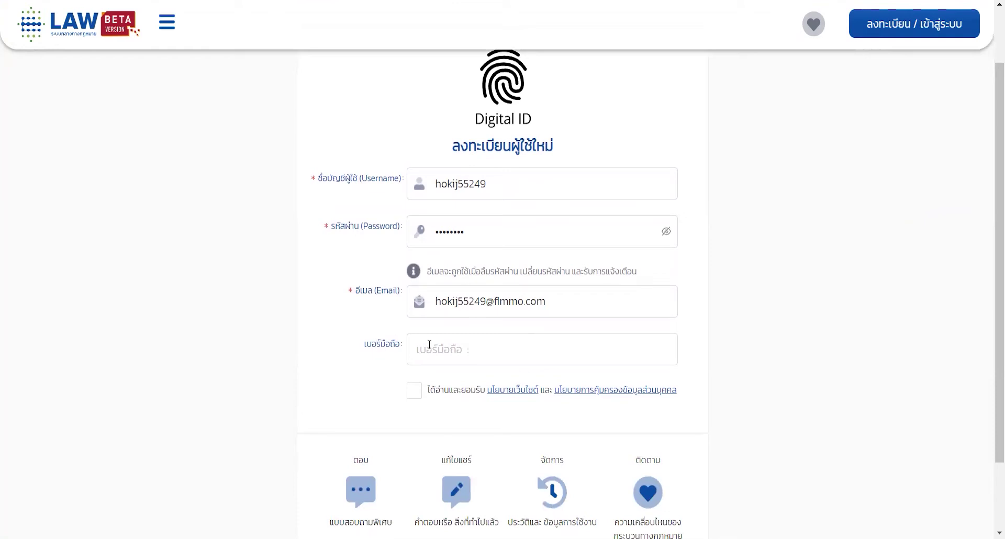
Agree to the website and privacy policies and submit the registration.
{"action": "left_click", "coordinate": [414, 392]}
{"action": "scroll", "coordinate": [827, 333], "scroll_direction": "down", "scroll_amount": 1}
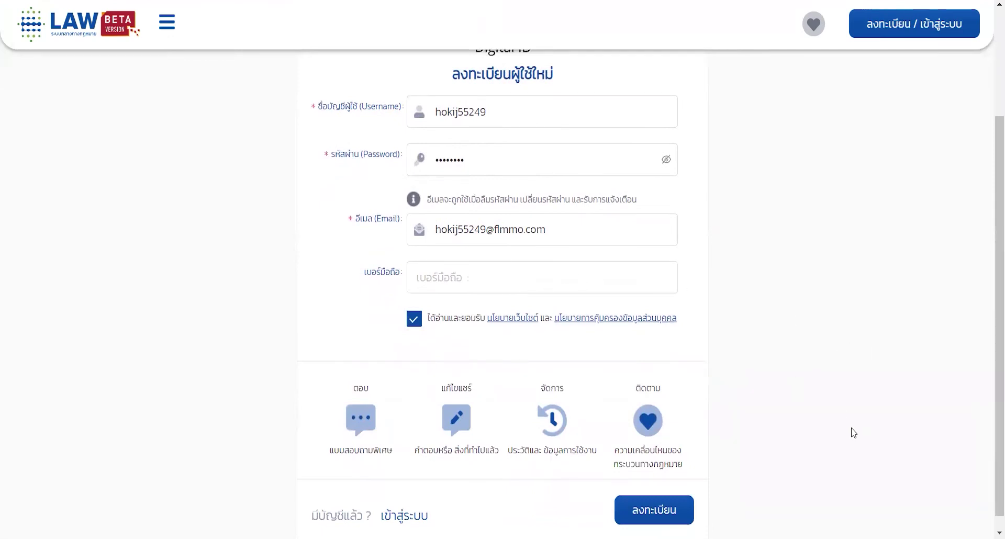
{"action": "left_click", "coordinate": [656, 511]}
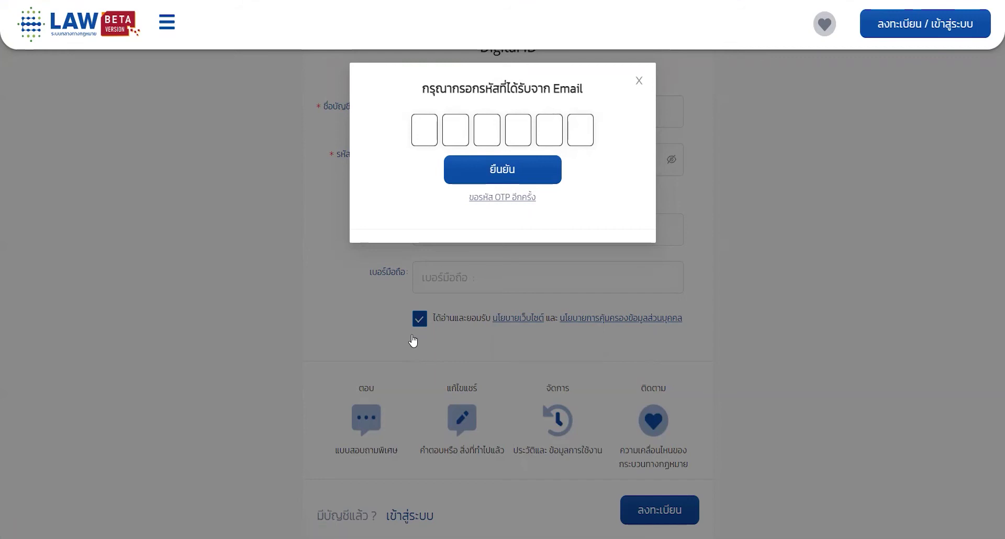
Paste the six-digit e-mailed code into the boxes and confirm with ยืนยัน.
{"action": "left_click", "coordinate": [417, 130]}
{"action": "key", "text": "ctrl+v"}
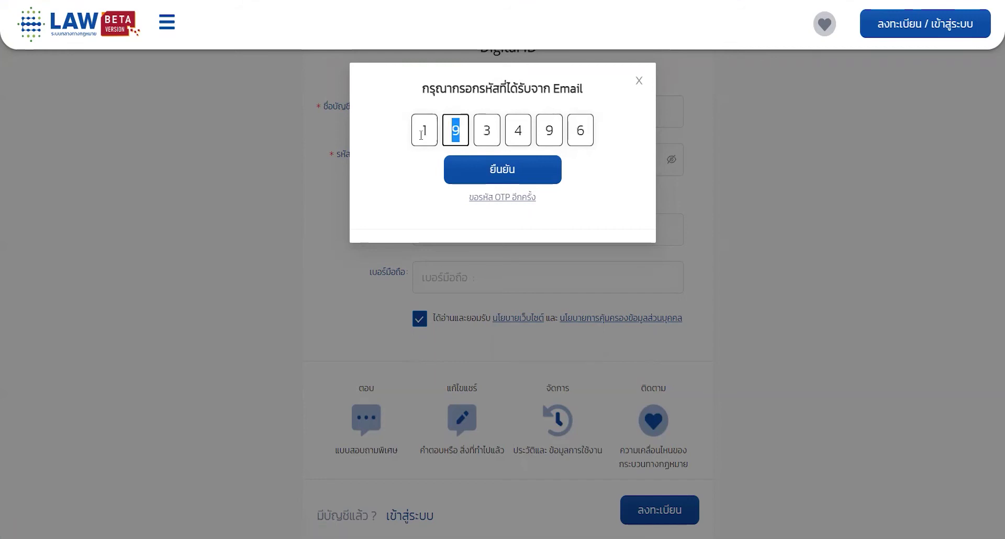
{"action": "left_click", "coordinate": [507, 173]}
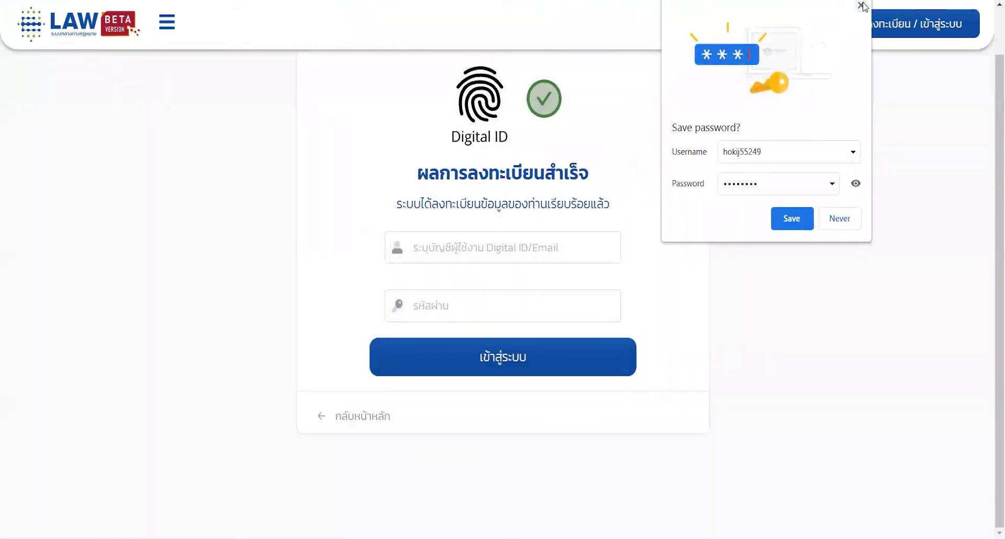
Dismiss the save-password offer and clear a mistakenly typed code from the username field.
{"action": "left_click", "coordinate": [470, 186]}
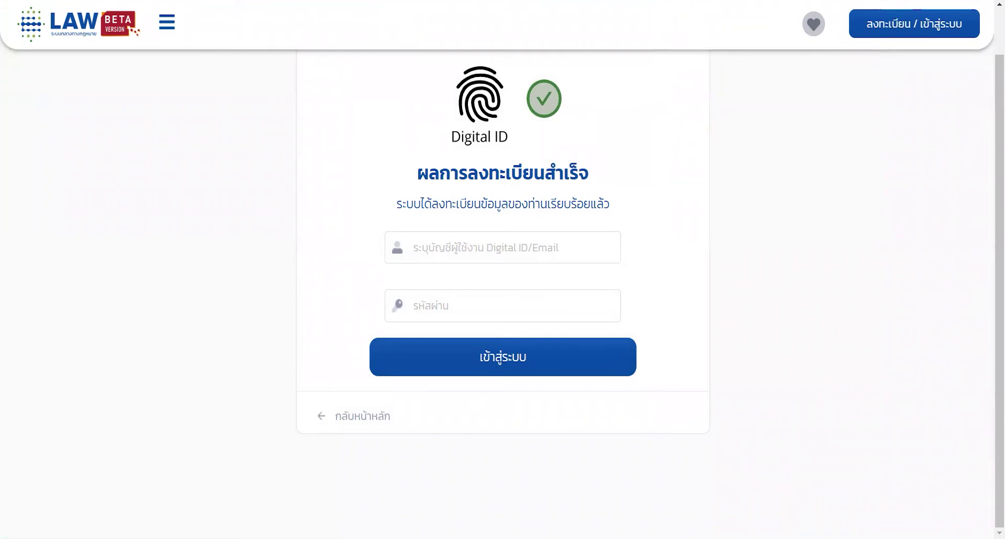
{"action": "left_click", "coordinate": [535, 234]}
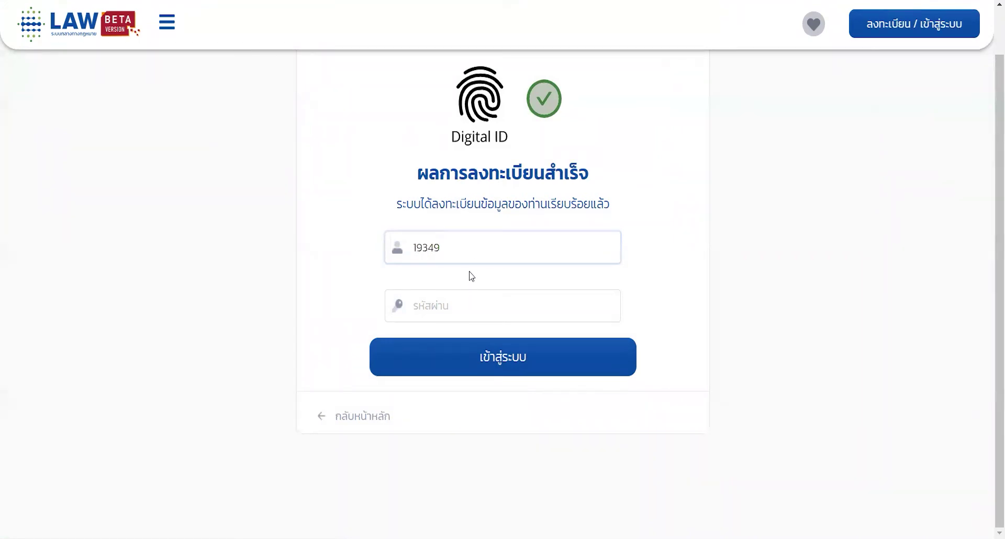
{"action": "left_click", "coordinate": [182, 510]}
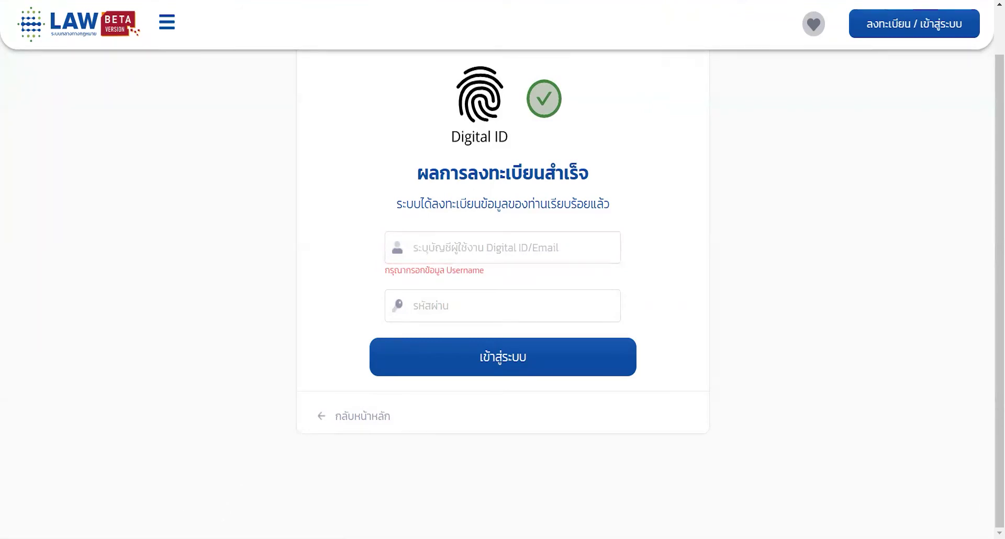
Sign in using the e-mail minus its domain as username and the pasted password.
{"action": "left_click", "coordinate": [489, 247]}
{"action": "key", "text": "ctrl+v"}
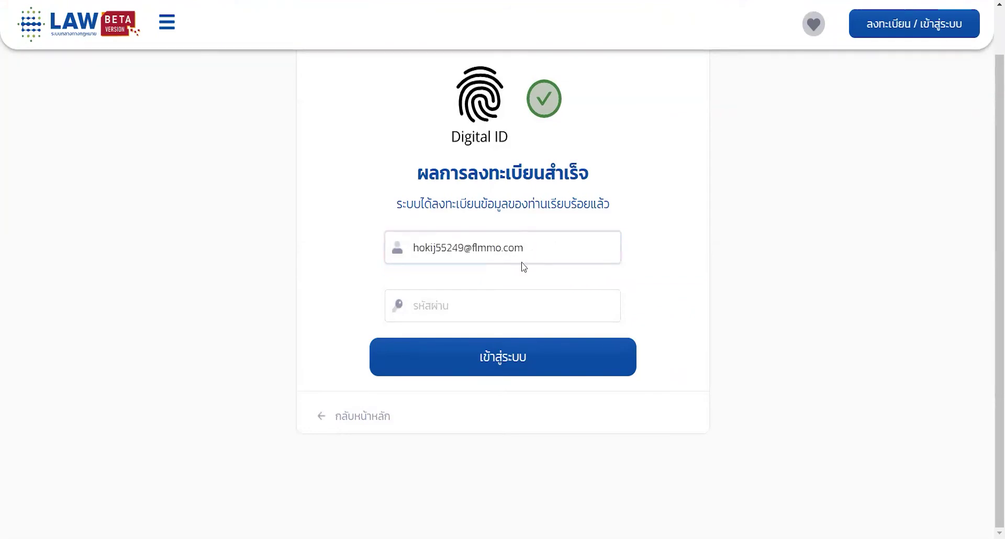
{"action": "key", "text": "Tab"}
{"action": "left_click_drag", "start_coordinate": [539, 257], "coordinate": [463, 249]}
{"action": "key", "text": "BackSpace"}
{"action": "left_click", "coordinate": [97, 40]}
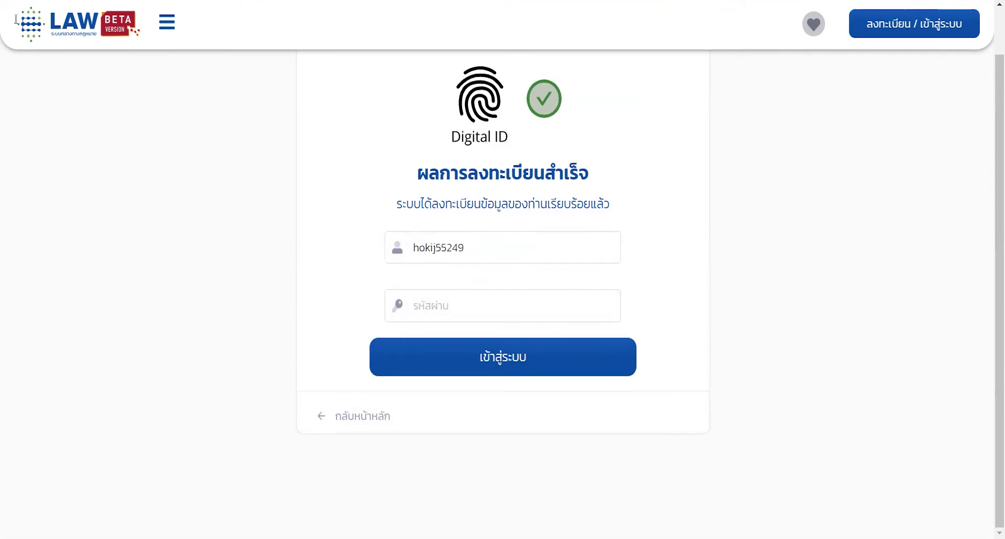
{"action": "left_click", "coordinate": [513, 310]}
{"action": "key", "text": "ctrl+v"}
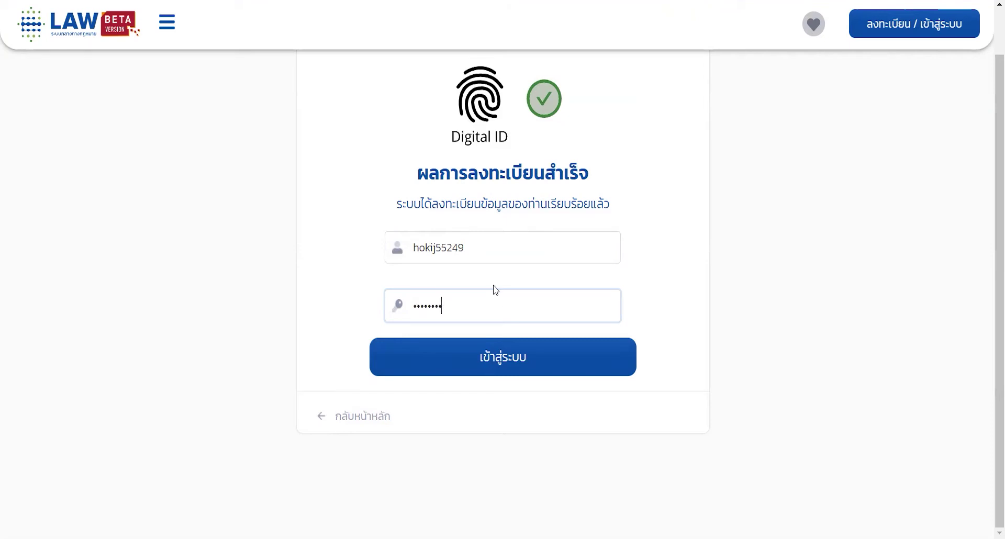
{"action": "left_click", "coordinate": [489, 354]}
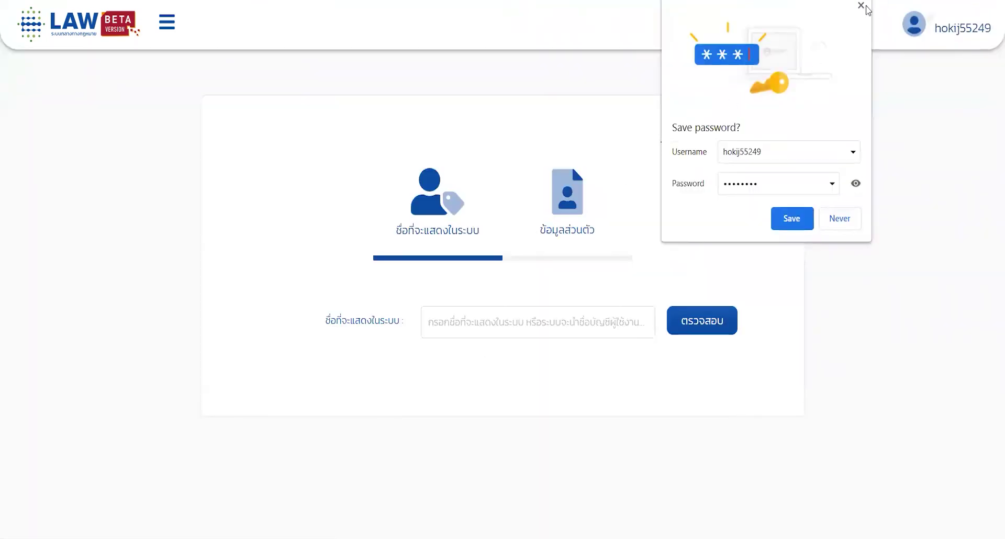
Log out via the account menu's ออกจากระบบ and return to the ลงทะเบียน / เข้าสู่ระบบ page.
{"action": "left_click", "coordinate": [861, 6]}
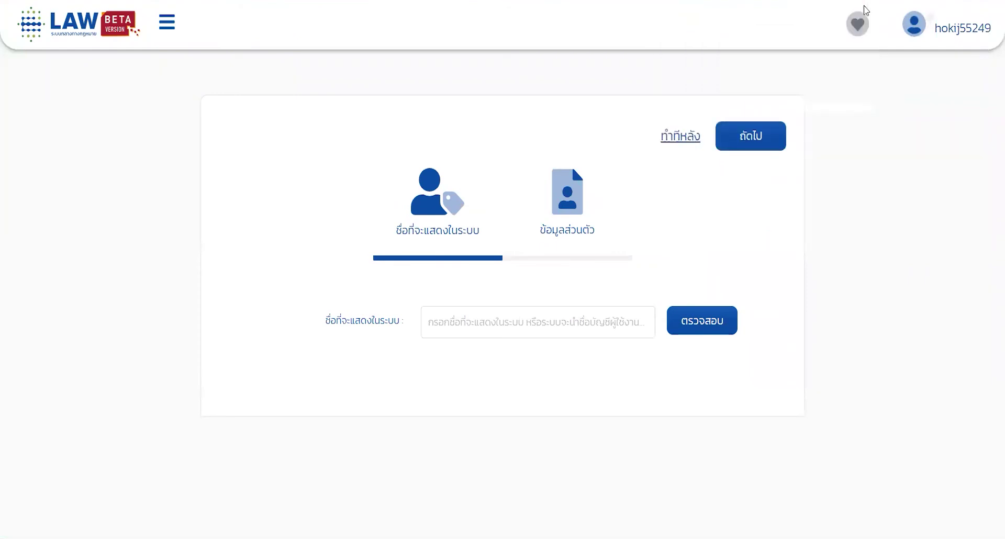
{"action": "left_click", "coordinate": [951, 31]}
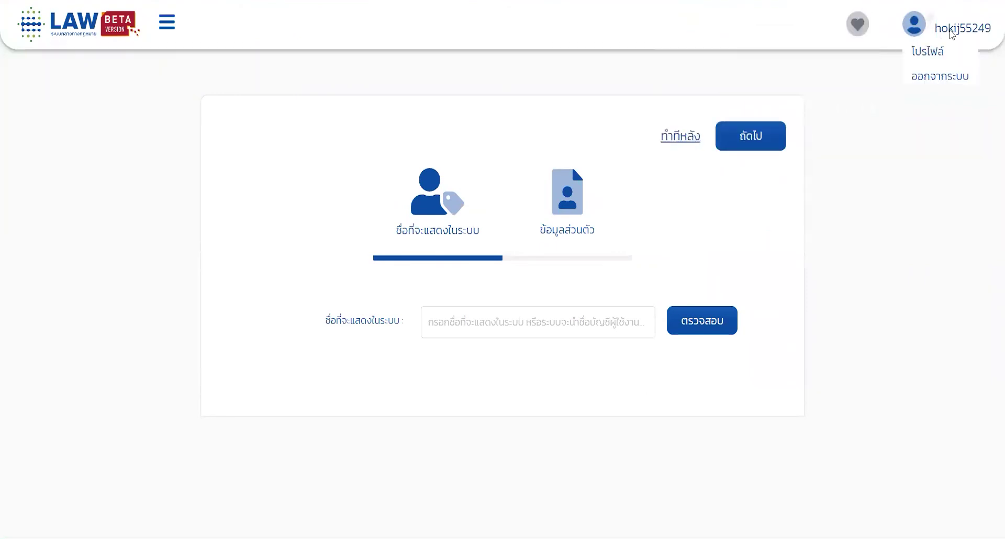
{"action": "left_click", "coordinate": [925, 74]}
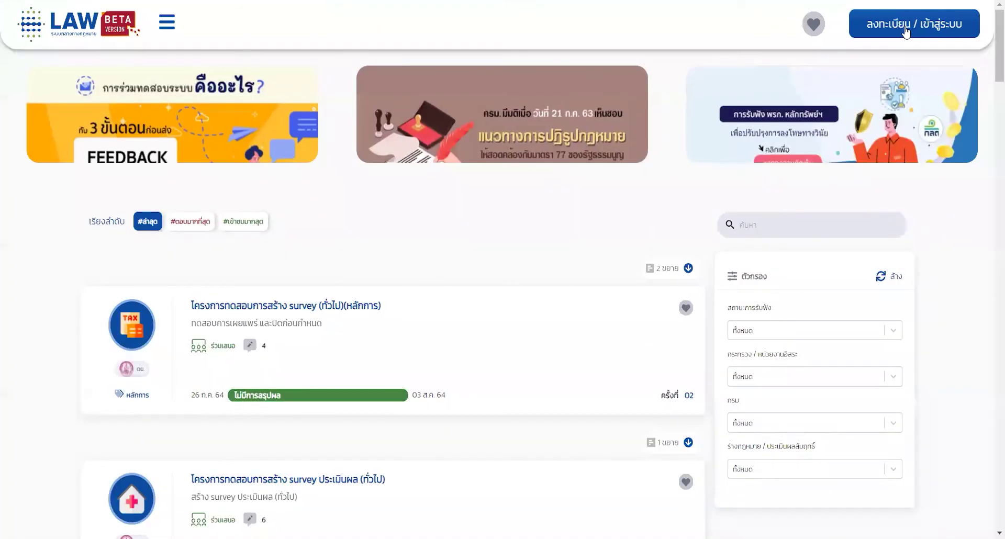
{"action": "left_click", "coordinate": [906, 32]}
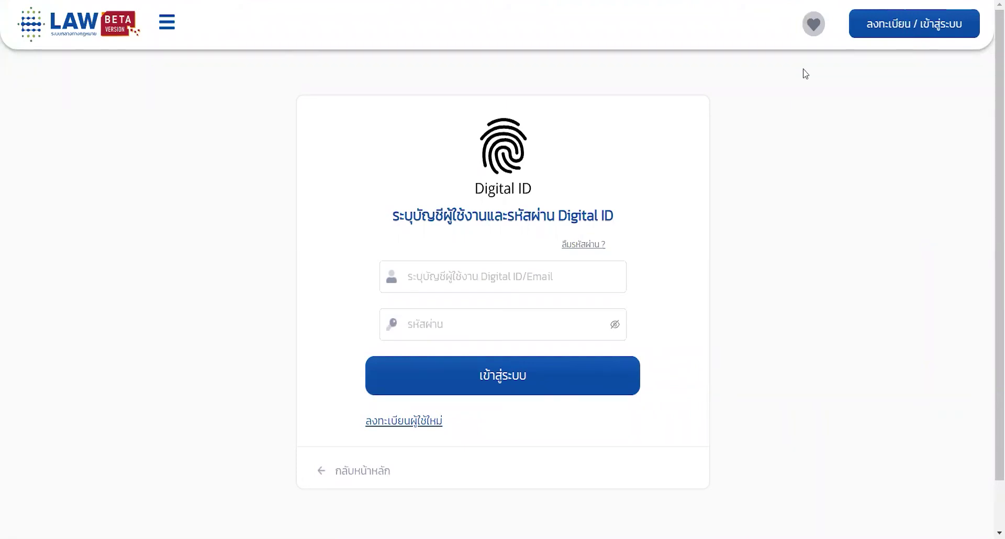
Sign in with the Digital ID e-mail address and password, then dismiss the save-password prompt.
{"action": "left_click", "coordinate": [478, 280]}
{"action": "left_click", "coordinate": [460, 278]}
{"action": "left_click", "coordinate": [121, 96]}
{"action": "left_click", "coordinate": [483, 333]}
{"action": "type", "text": "********"}
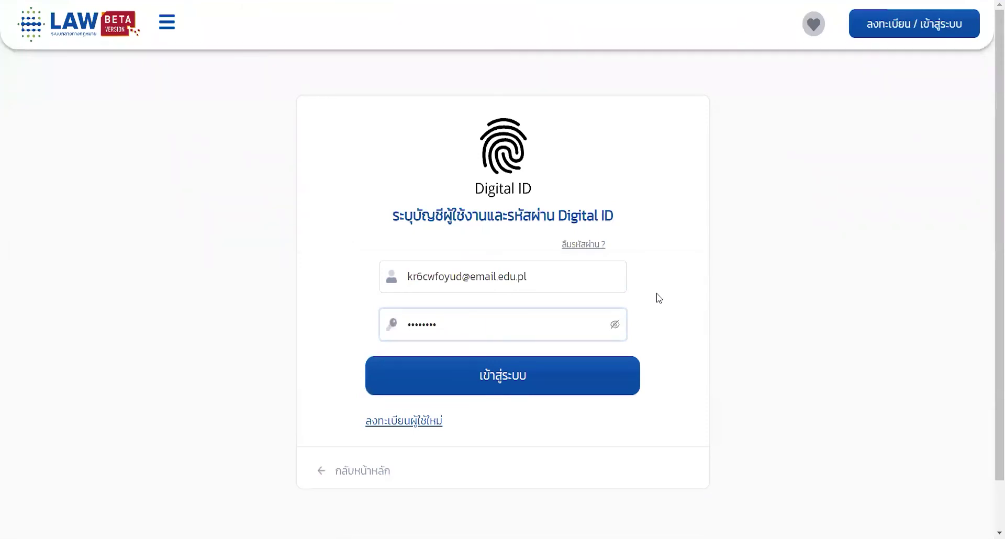
{"action": "left_click", "coordinate": [466, 369]}
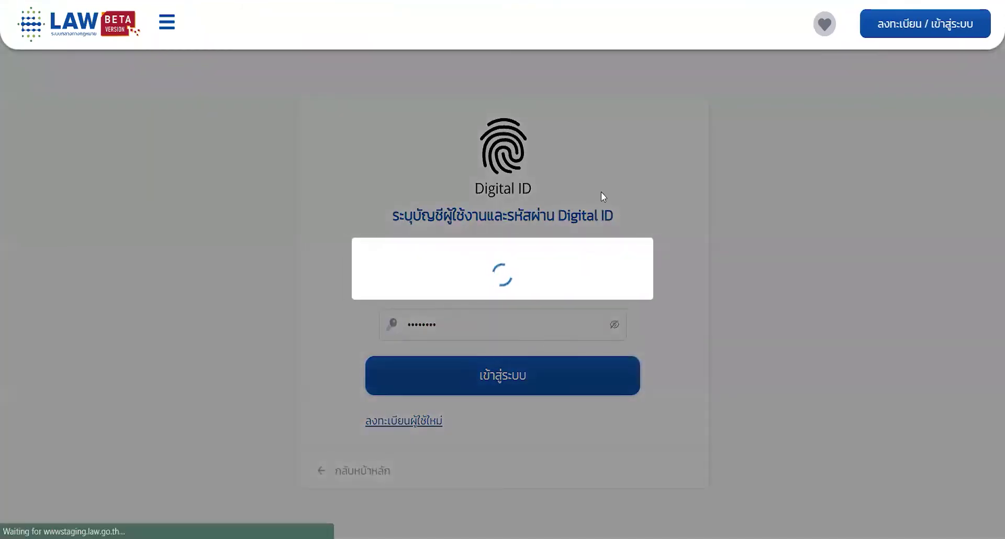
{"action": "left_click", "coordinate": [861, 6]}
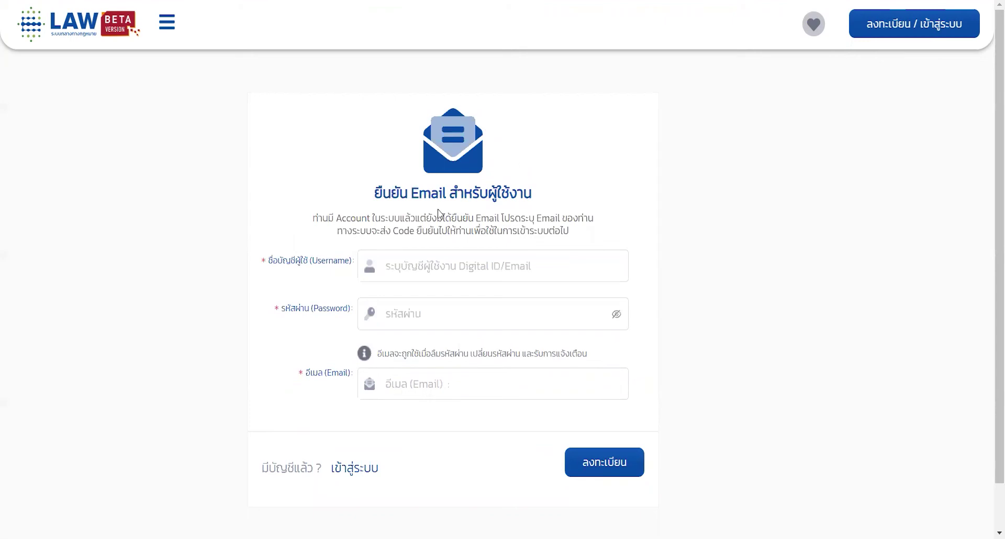
Clear the wrong autofill and type the account username into the Username field.
{"action": "left_click", "coordinate": [425, 256]}
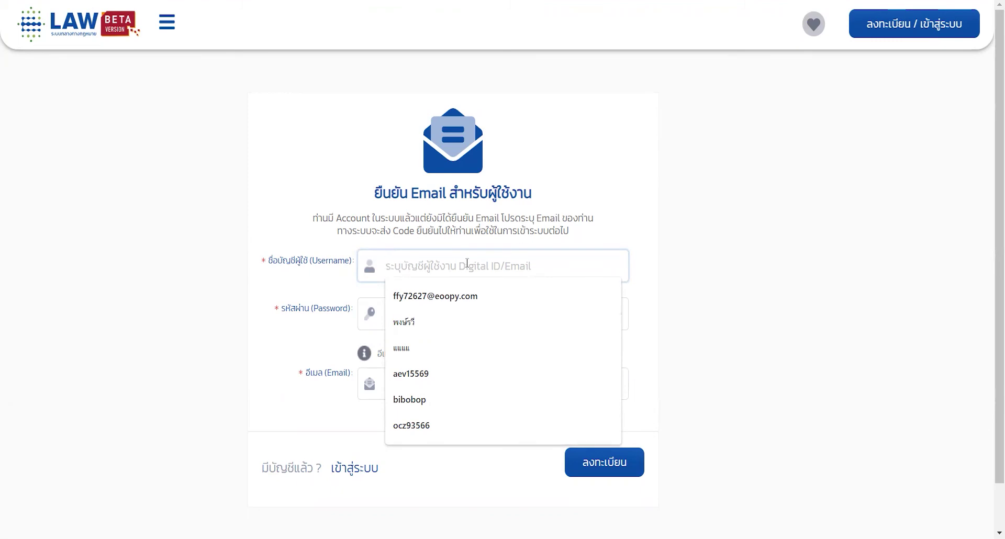
{"action": "left_click", "coordinate": [729, 256]}
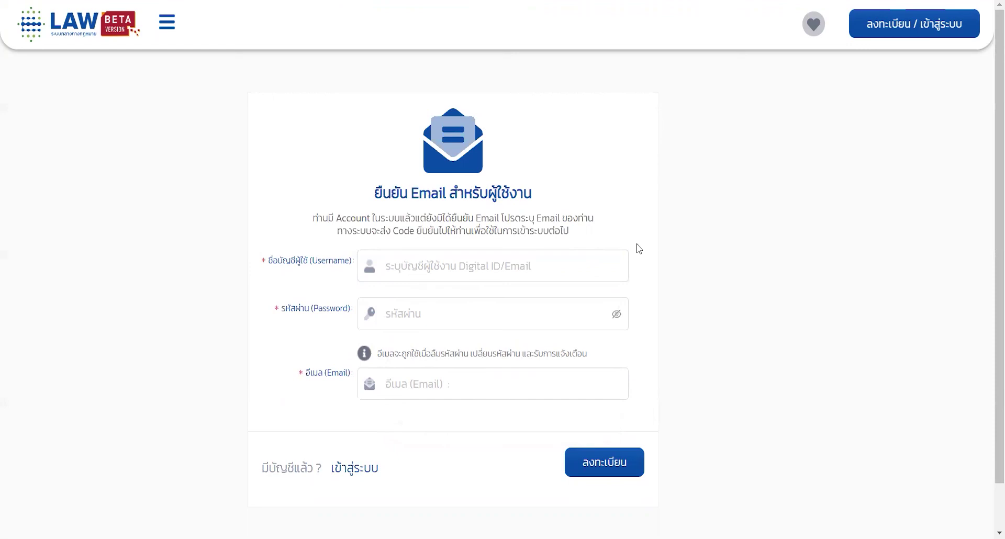
{"action": "left_click", "coordinate": [433, 264]}
{"action": "left_click", "coordinate": [450, 294]}
{"action": "key", "text": "BackSpace"}
{"action": "key", "text": "BackSpace"}
{"action": "key", "text": "BackSpace"}
{"action": "key", "text": "BackSpace"}
{"action": "key", "text": "BackSpace"}
{"action": "key", "text": "BackSpace"}
{"action": "key", "text": "BackSpace"}
{"action": "key", "text": "BackSpace"}
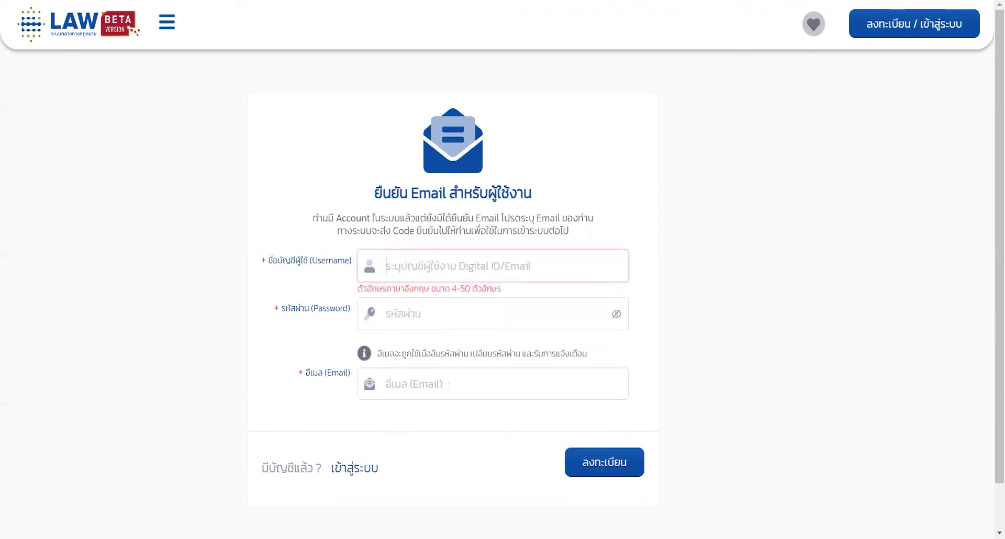
{"action": "left_click", "coordinate": [42, 137]}
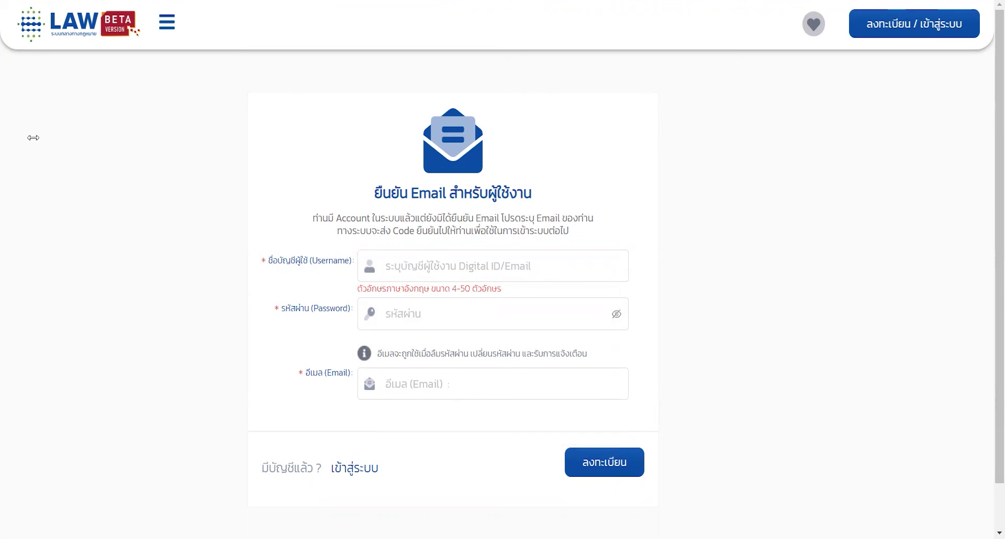
{"action": "left_click", "coordinate": [516, 261]}
{"action": "left_click", "coordinate": [740, 282]}
Paste the account password into the Password field.
{"action": "left_click", "coordinate": [491, 308]}
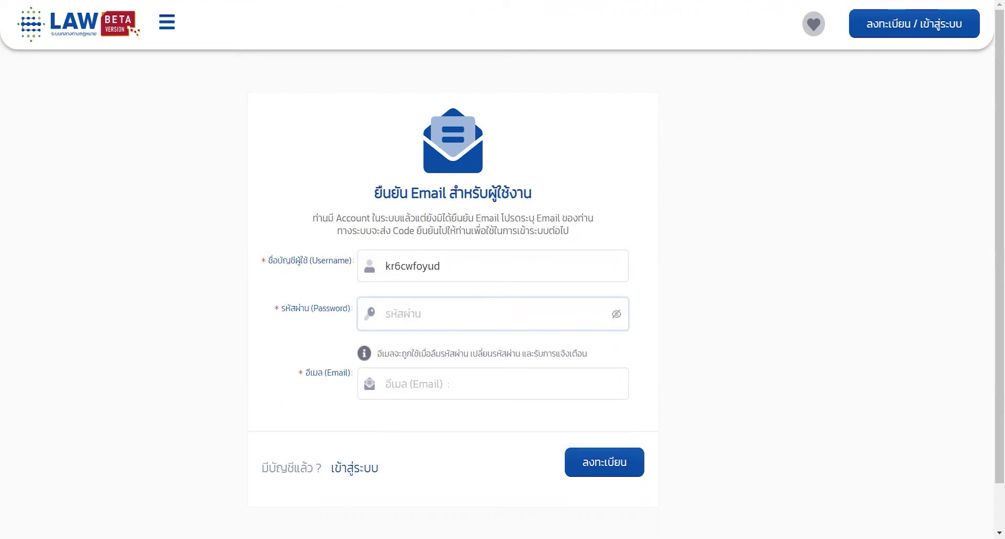
{"action": "left_click", "coordinate": [272, 512]}
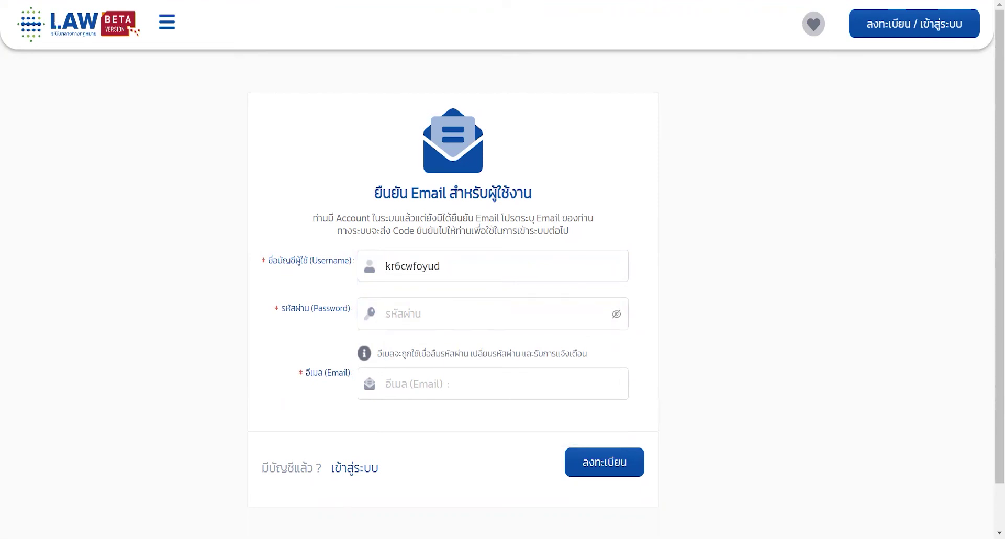
{"action": "left_click", "coordinate": [511, 323]}
{"action": "key", "text": "ctrl+v"}
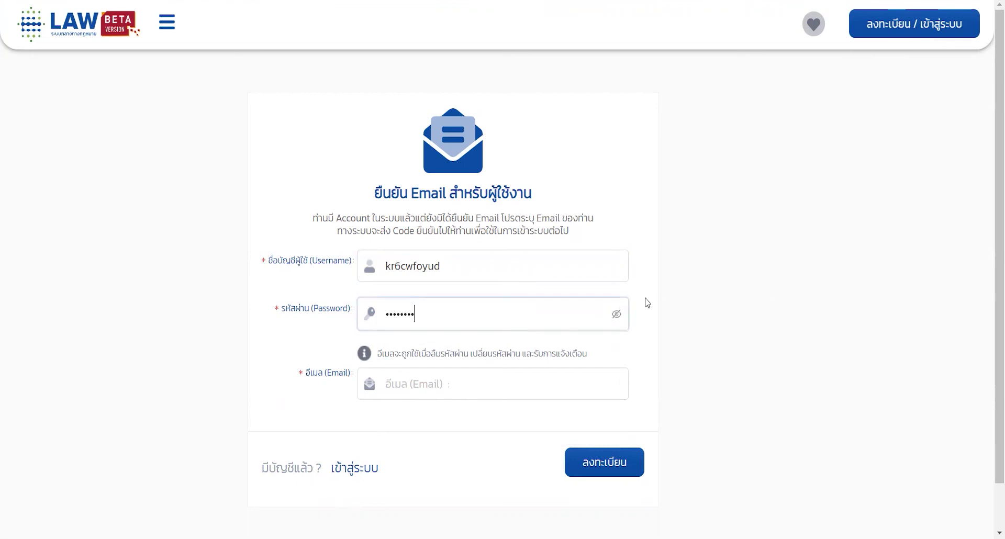
{"action": "left_click", "coordinate": [687, 309]}
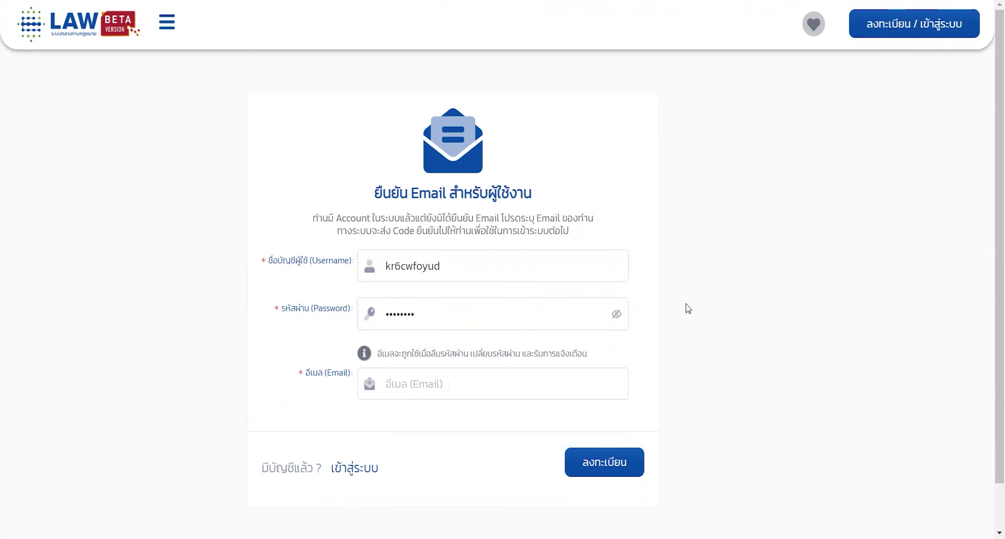
Paste the e-mail address into the Email field and submit to request the code.
{"action": "left_click", "coordinate": [388, 389]}
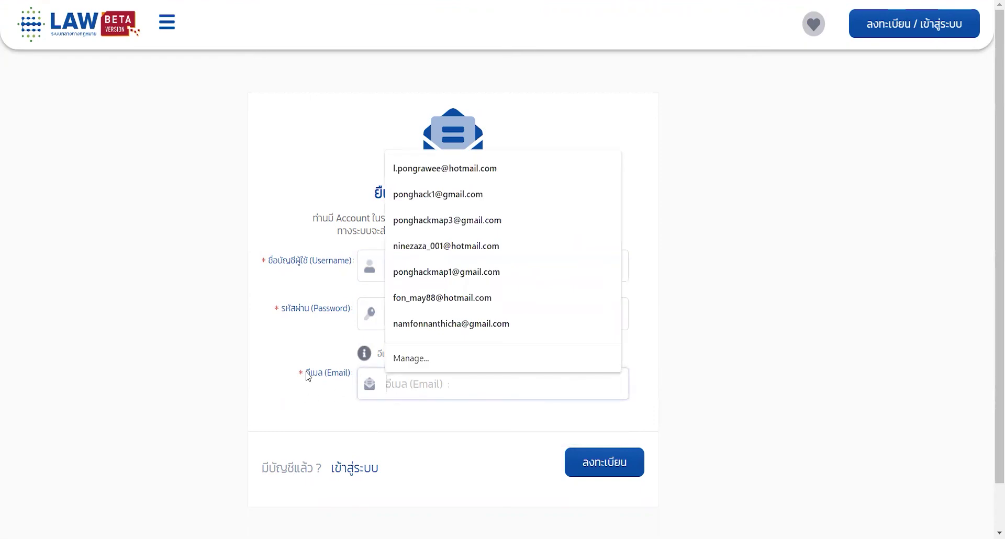
{"action": "left_click", "coordinate": [805, 329]}
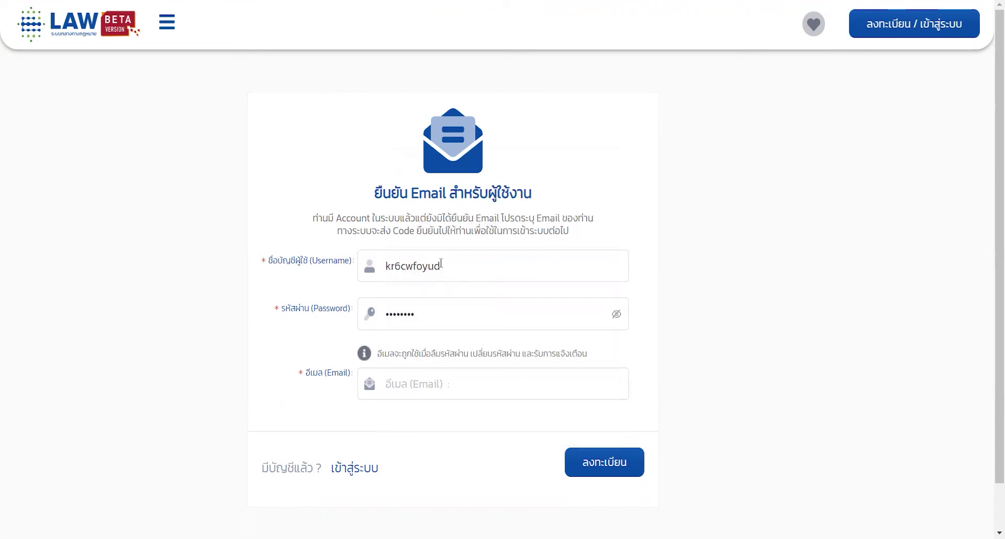
{"action": "left_click", "coordinate": [449, 382]}
{"action": "key", "text": "ctrl+v"}
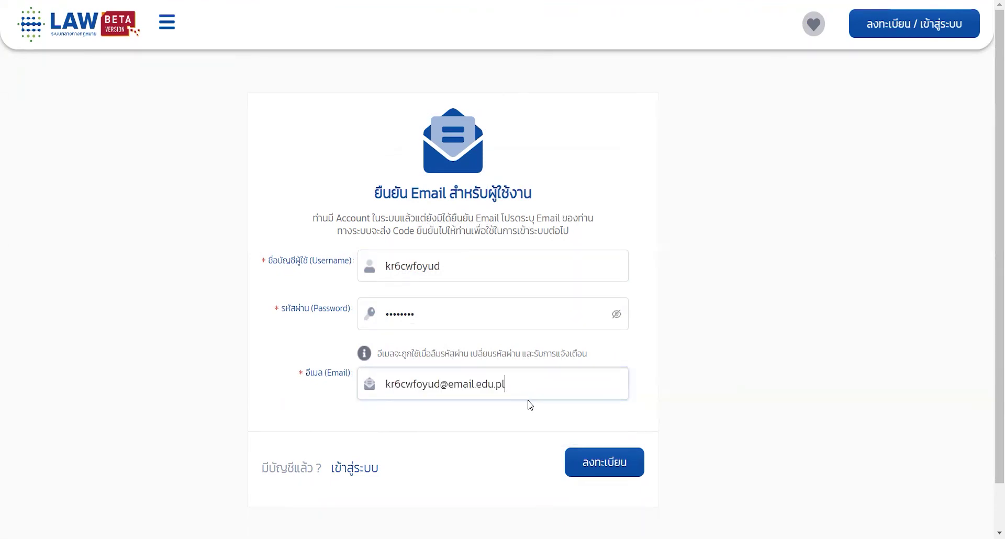
{"action": "key", "text": "Return"}
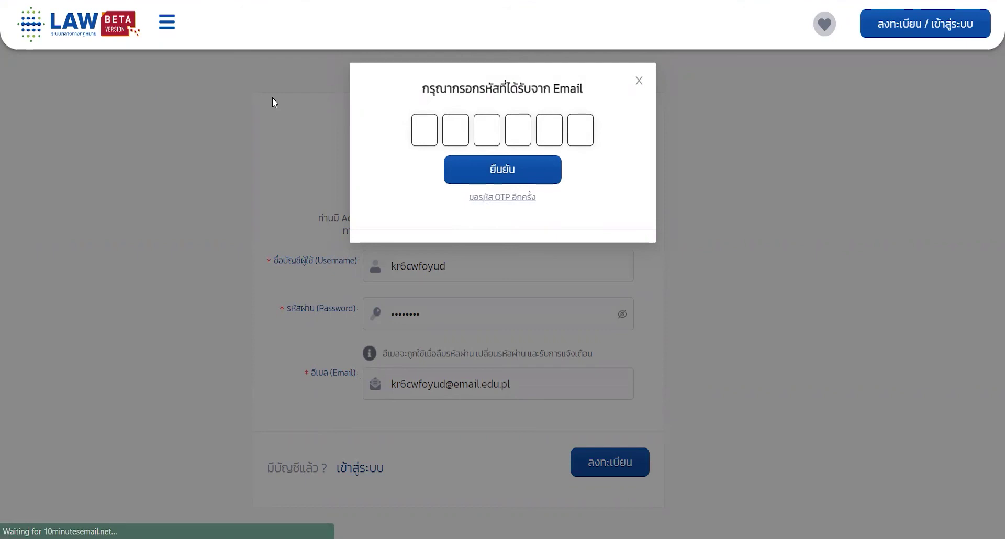
Paste the emailed verification code into the boxes and confirm it.
{"action": "left_click", "coordinate": [429, 128]}
{"action": "key", "text": "ctrl+v"}
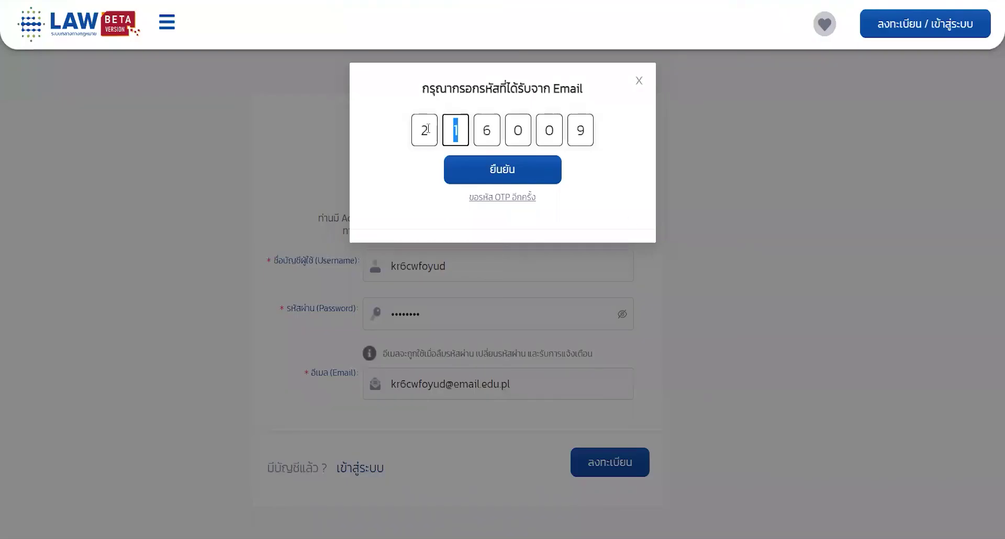
{"action": "left_click", "coordinate": [490, 170]}
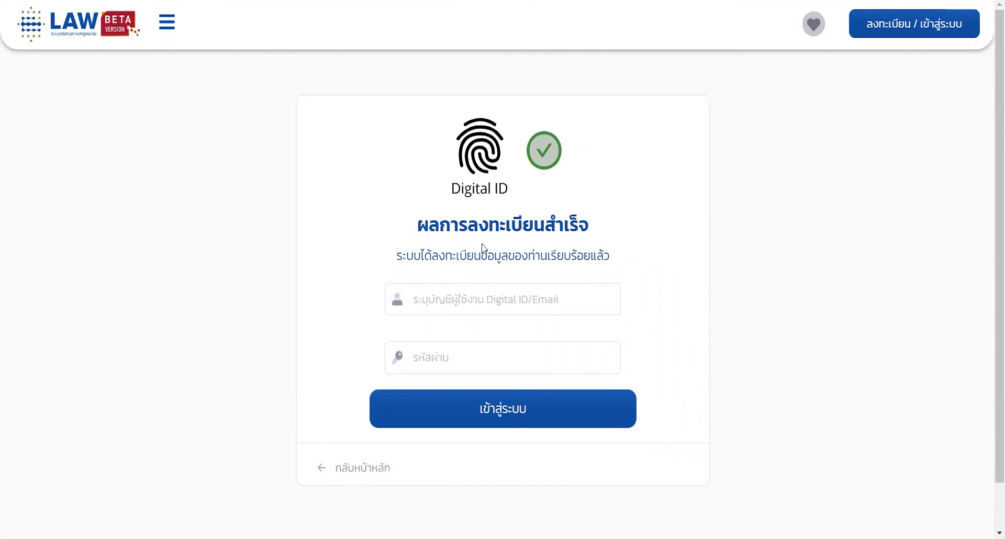
Sign in on the success screen with the account e-mail address and password.
{"action": "left_click", "coordinate": [464, 301]}
{"action": "left_click", "coordinate": [506, 306]}
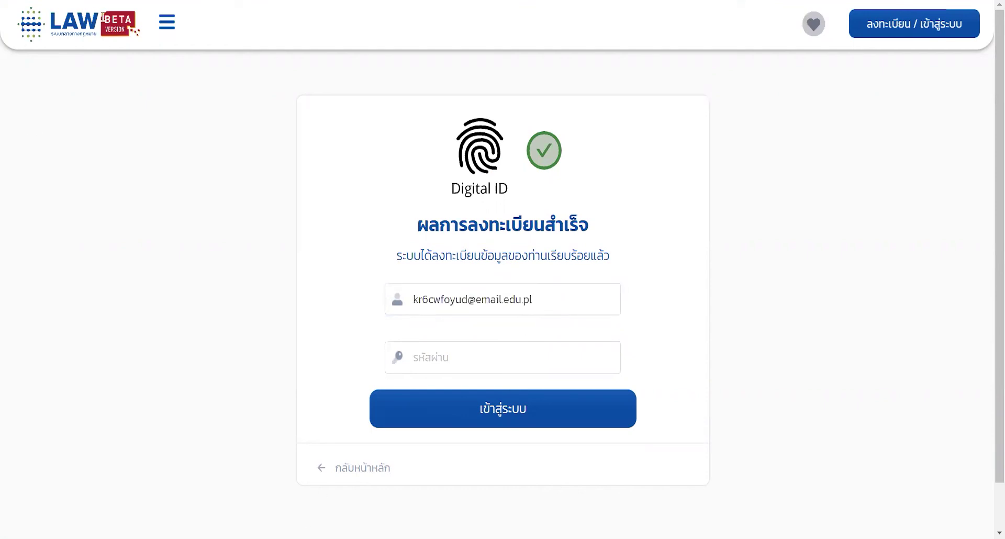
{"action": "left_click", "coordinate": [467, 357]}
{"action": "key", "text": "ctrl+v"}
{"action": "key", "text": "Return"}
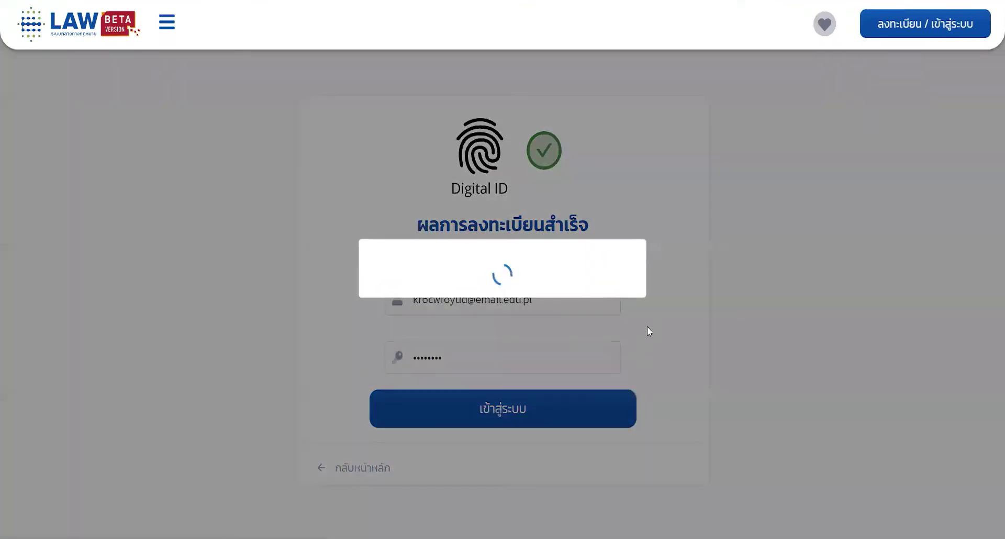